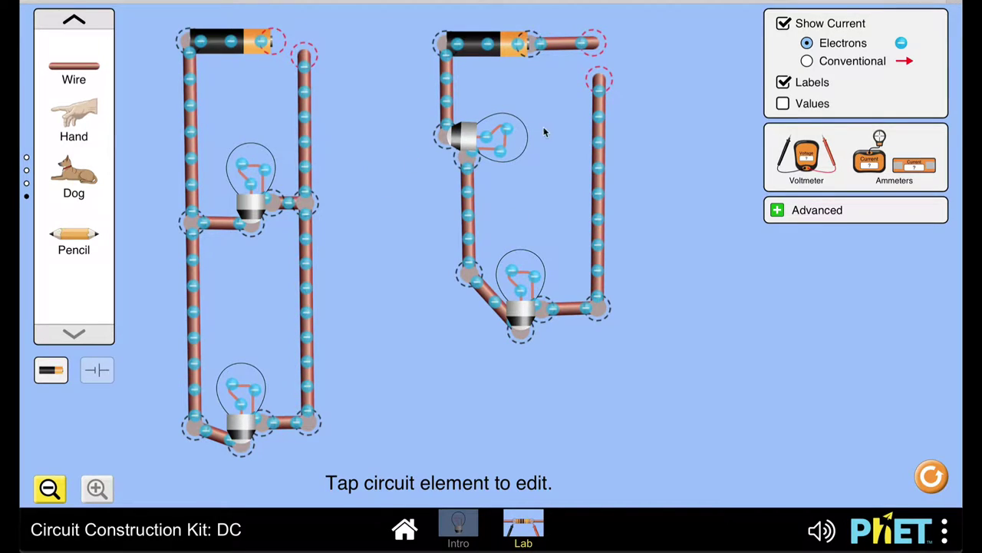
Close the series circuit by joining its loose wire ends, and measure the voltage across its battery with the voltmeter.
{"action": "left_click_drag", "start_coordinate": [587, 44], "coordinate": [599, 49]}
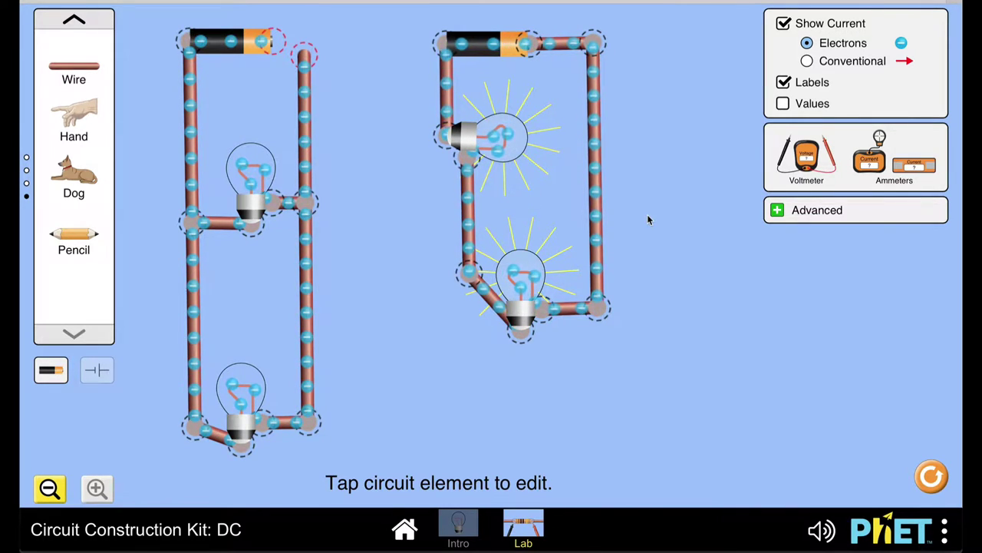
{"action": "left_click_drag", "start_coordinate": [810, 163], "coordinate": [420, 349]}
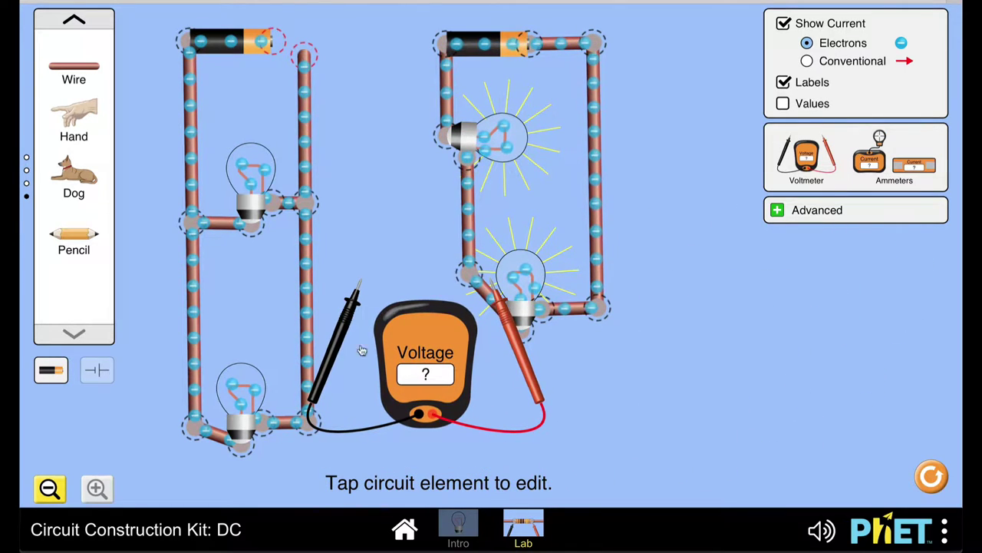
{"action": "left_click_drag", "start_coordinate": [350, 332], "coordinate": [437, 55]}
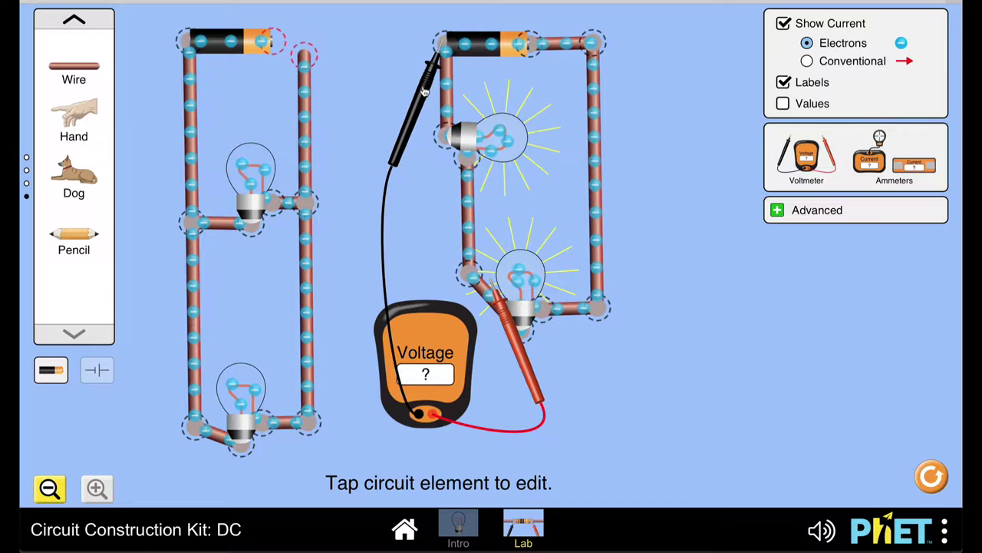
{"action": "left_click_drag", "start_coordinate": [506, 319], "coordinate": [556, 94]}
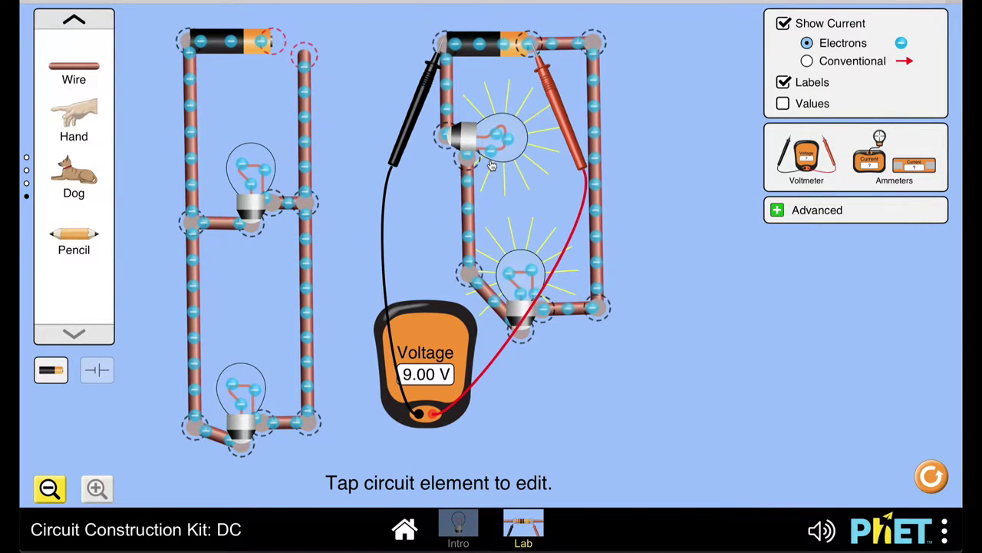
Measure the voltage across the upper bulb of the series circuit.
{"action": "left_click_drag", "start_coordinate": [421, 102], "coordinate": [388, 181]}
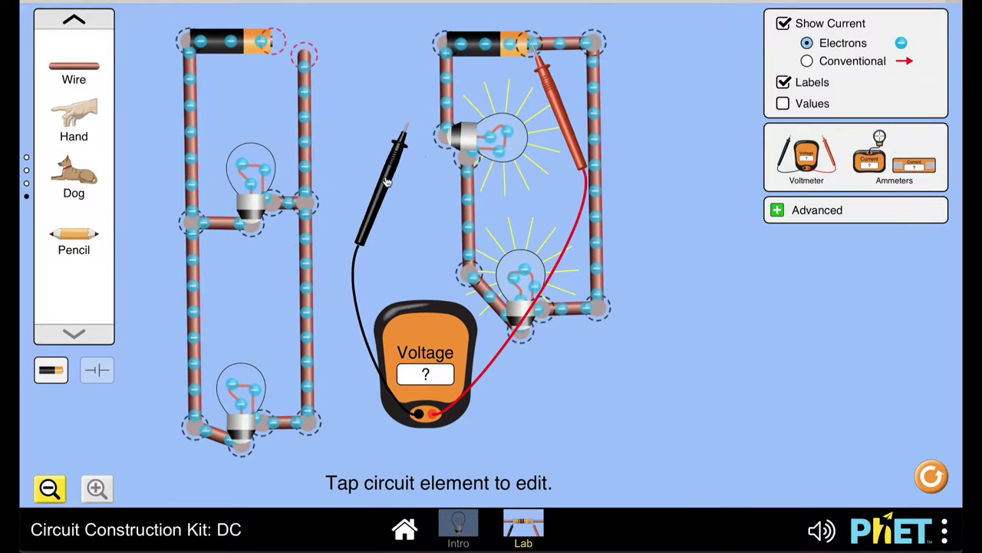
{"action": "left_click_drag", "start_coordinate": [571, 125], "coordinate": [508, 253]}
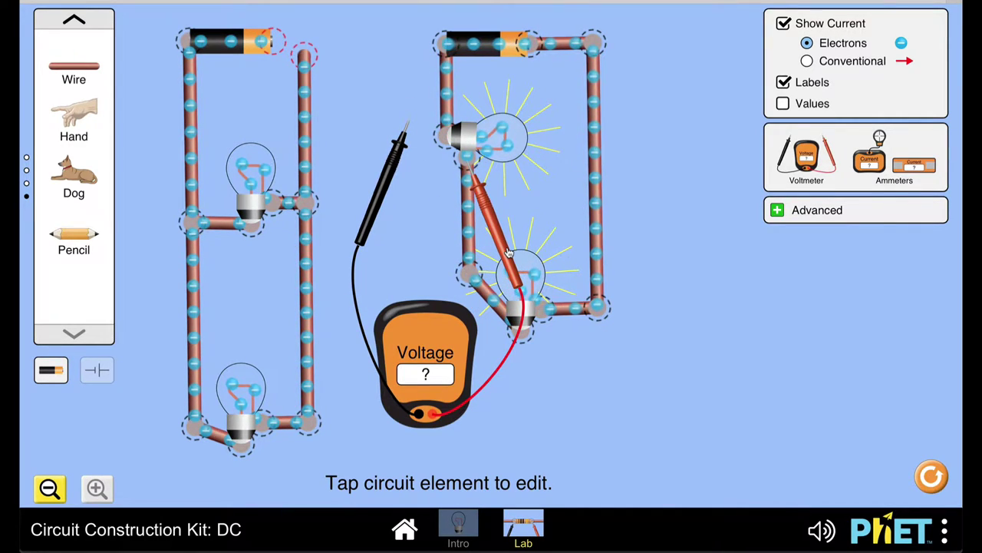
{"action": "left_click_drag", "start_coordinate": [386, 181], "coordinate": [421, 193]}
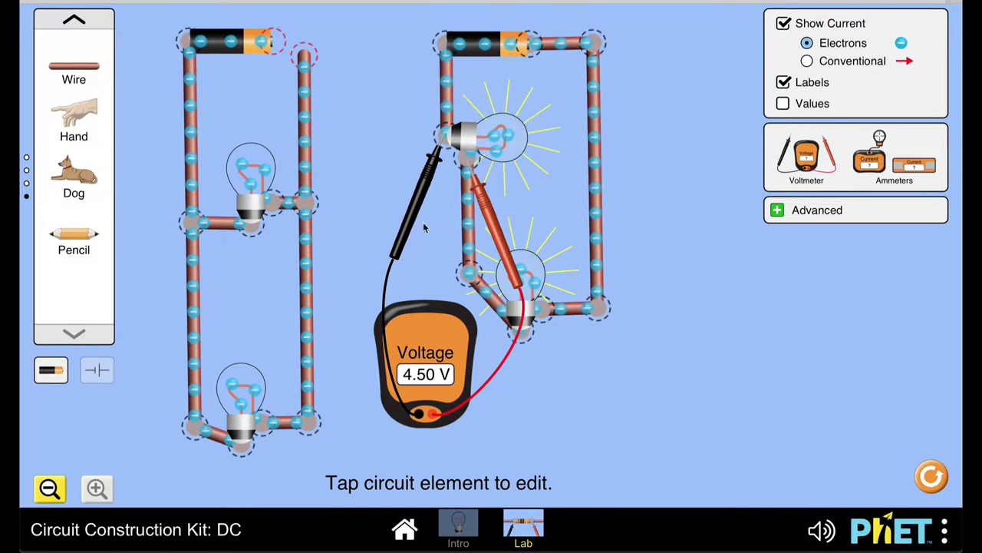
Measure the voltage across the lower bulb of the series circuit.
{"action": "left_click_drag", "start_coordinate": [419, 214], "coordinate": [395, 269]}
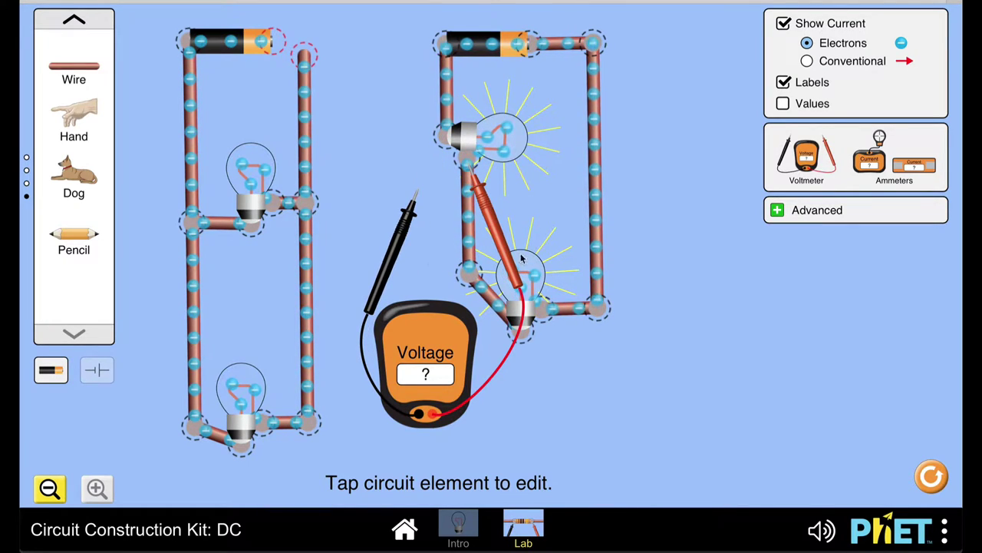
{"action": "left_click_drag", "start_coordinate": [503, 250], "coordinate": [582, 401]}
{"action": "left_click_drag", "start_coordinate": [398, 261], "coordinate": [493, 402]}
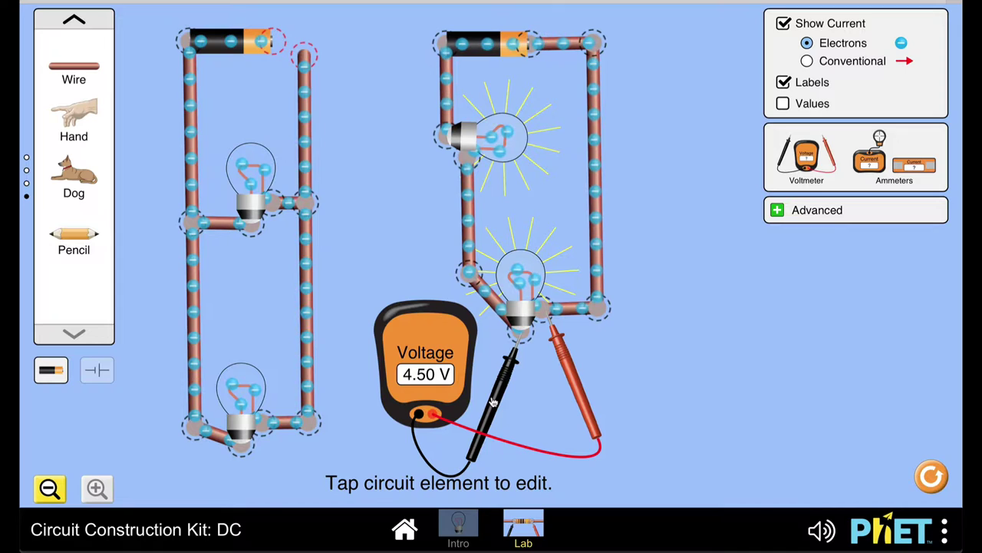
Connect the voltmeter probes across the series circuit's battery and set the battery's voltage to 40 volts.
{"action": "left_click_drag", "start_coordinate": [494, 401], "coordinate": [406, 111]}
{"action": "left_click_drag", "start_coordinate": [572, 380], "coordinate": [554, 98]}
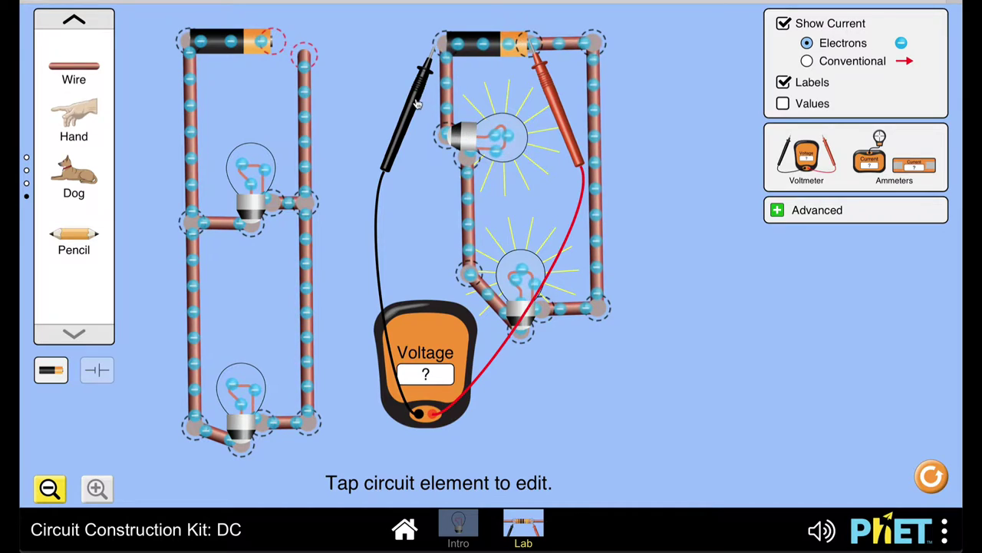
{"action": "left_click_drag", "start_coordinate": [417, 121], "coordinate": [427, 104]}
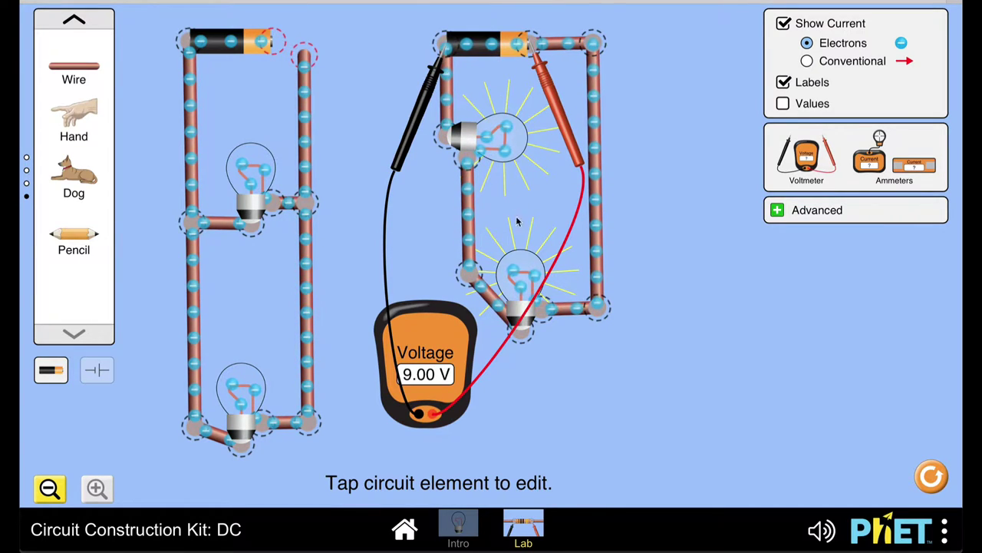
{"action": "left_click", "coordinate": [484, 47]}
{"action": "left_click_drag", "start_coordinate": [399, 483], "coordinate": [426, 482]}
{"action": "left_click", "coordinate": [602, 421]}
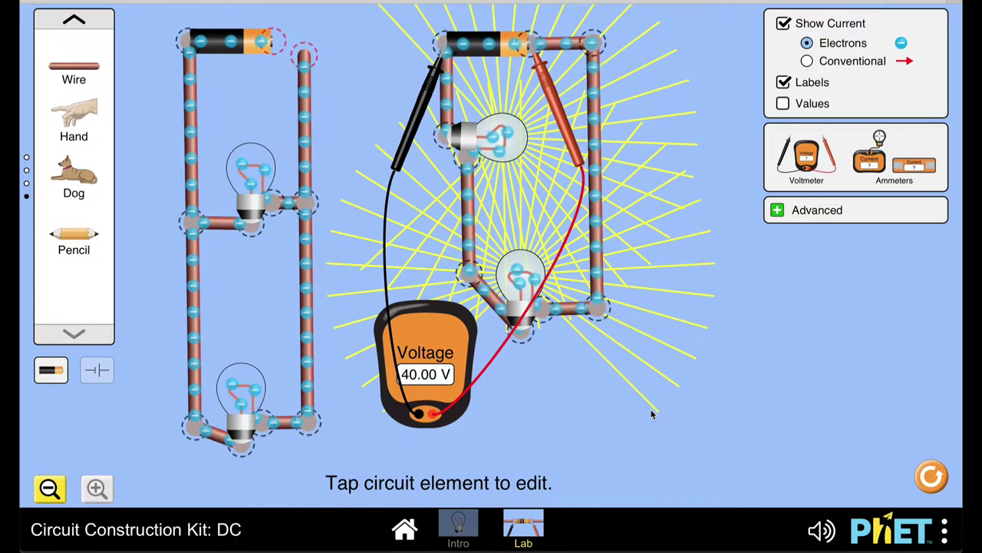
Measure the voltage across the series circuit's lower bulb with the battery set to 40 volts.
{"action": "left_click_drag", "start_coordinate": [419, 117], "coordinate": [418, 208]}
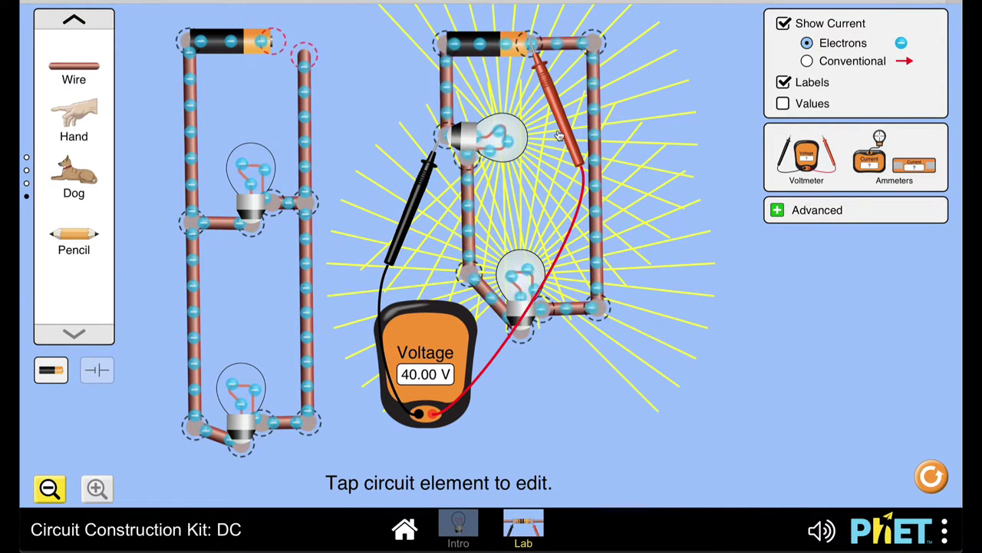
{"action": "left_click_drag", "start_coordinate": [568, 130], "coordinate": [579, 395]}
{"action": "left_click_drag", "start_coordinate": [413, 217], "coordinate": [497, 414]}
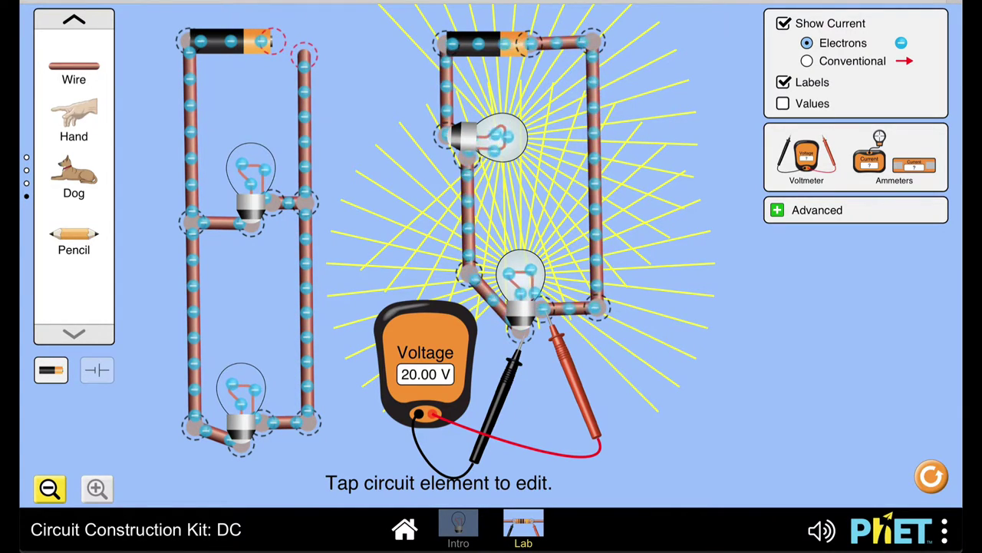
Split the series circuit's upper corner junction and attach the parallel circuit's loose wire to its battery.
{"action": "left_click", "coordinate": [592, 40]}
{"action": "left_click", "coordinate": [647, 28]}
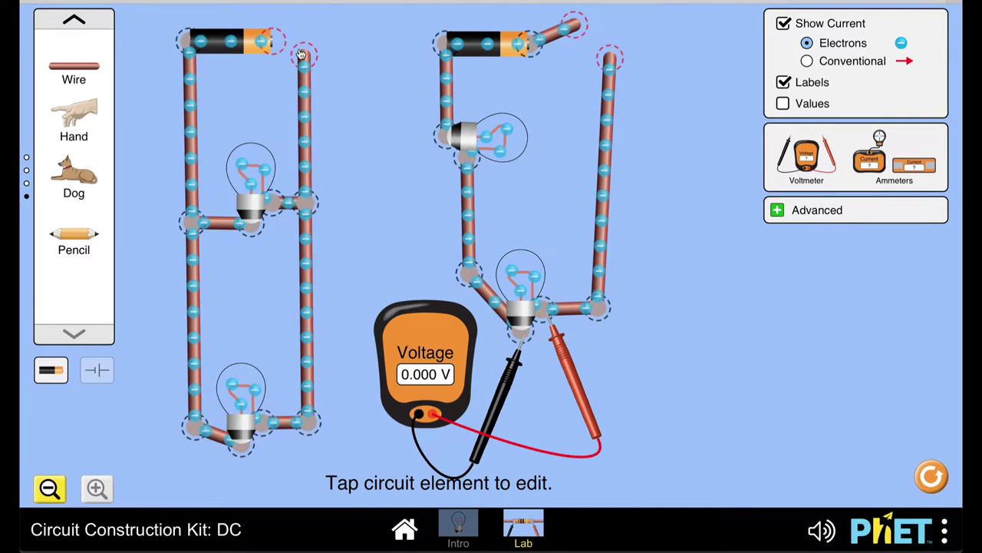
{"action": "left_click_drag", "start_coordinate": [303, 55], "coordinate": [270, 42]}
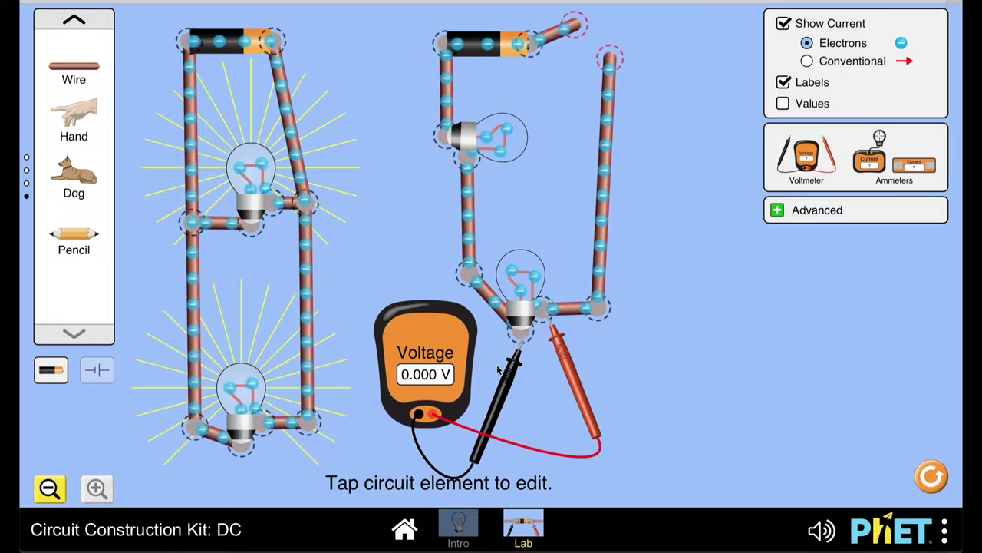
Measure the voltage across the parallel circuit's battery and shift the voltmeter body slightly closer to that circuit.
{"action": "left_click_drag", "start_coordinate": [510, 368], "coordinate": [163, 77]}
{"action": "left_click_drag", "start_coordinate": [572, 368], "coordinate": [303, 98]}
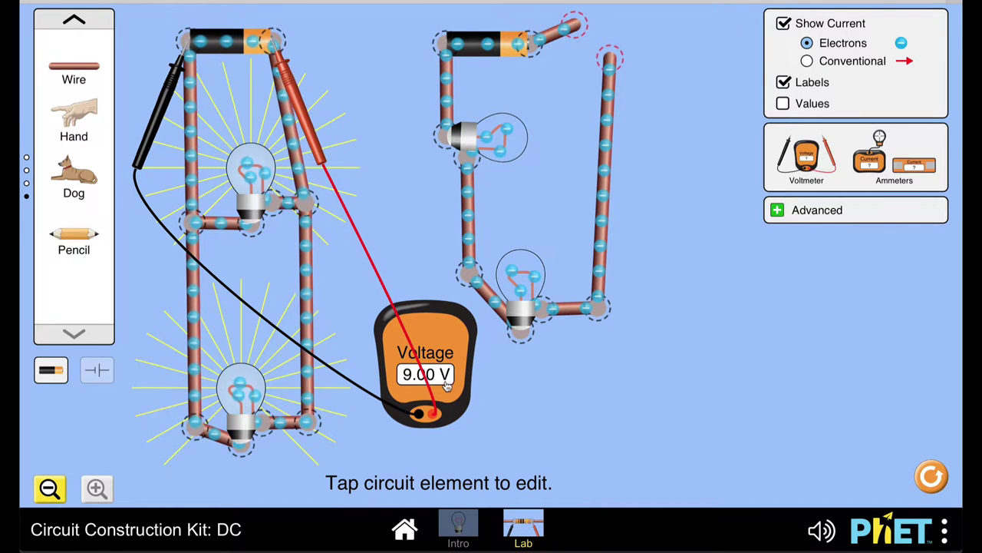
{"action": "left_click_drag", "start_coordinate": [418, 368], "coordinate": [382, 356]}
Measure the voltage across the upper bulb of the parallel circuit.
{"action": "left_click_drag", "start_coordinate": [161, 107], "coordinate": [161, 146]}
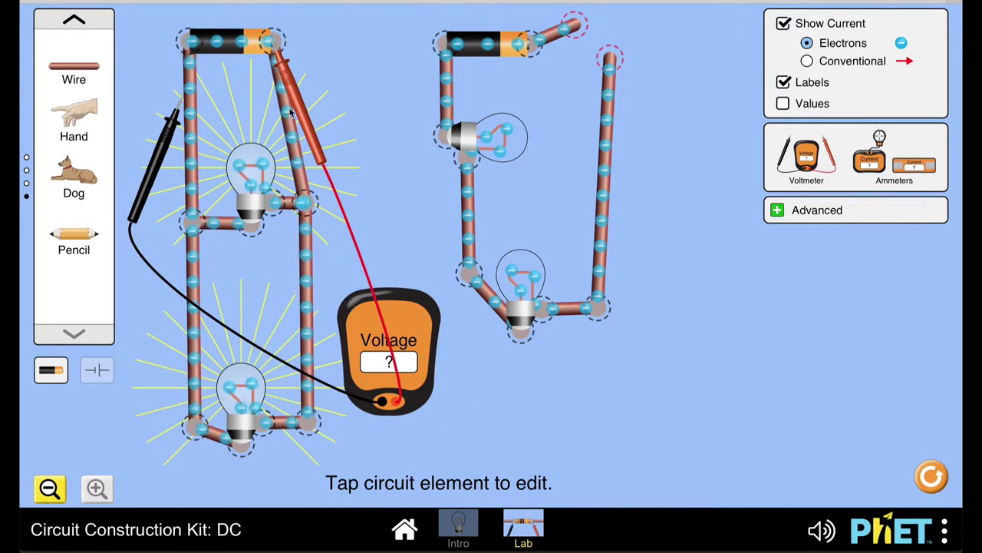
{"action": "left_click_drag", "start_coordinate": [293, 115], "coordinate": [285, 283]}
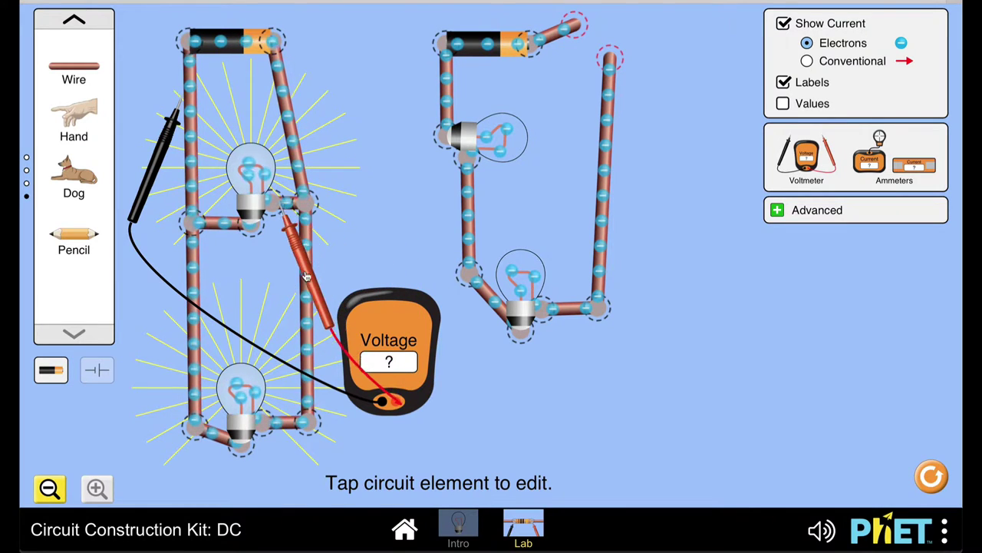
{"action": "left_click_drag", "start_coordinate": [149, 173], "coordinate": [208, 296]}
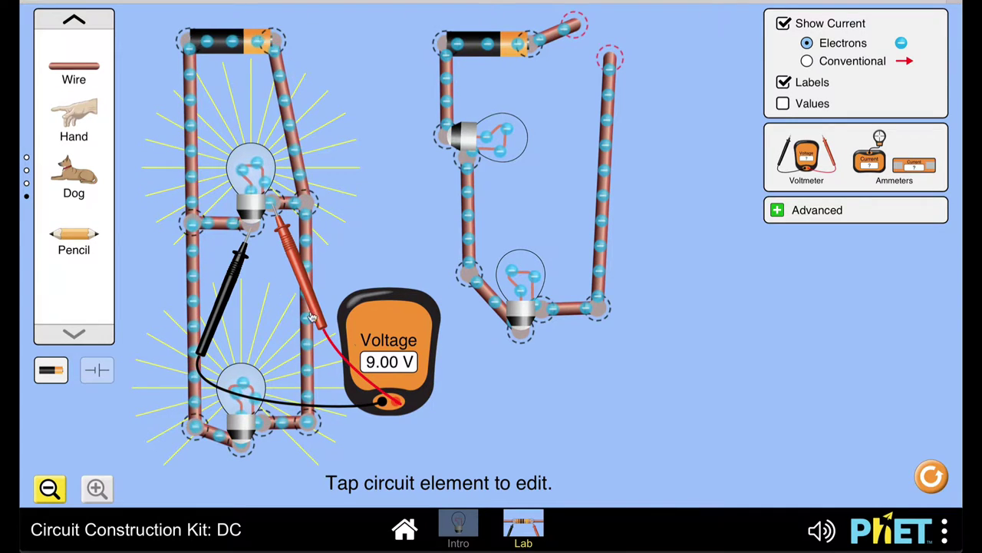
Measure the voltage across the lower bulb of the parallel circuit.
{"action": "left_click_drag", "start_coordinate": [238, 270], "coordinate": [151, 401]}
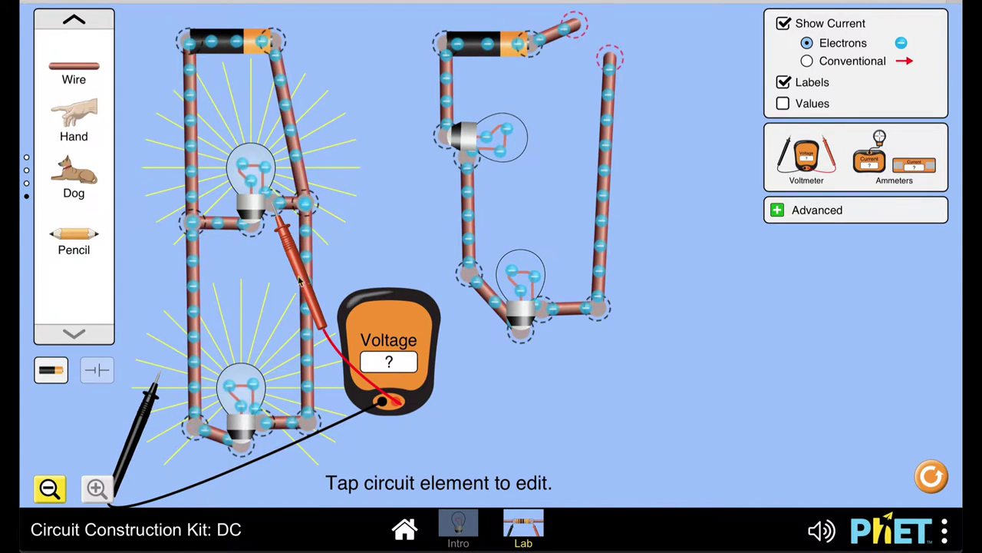
{"action": "left_click_drag", "start_coordinate": [305, 345], "coordinate": [294, 503]}
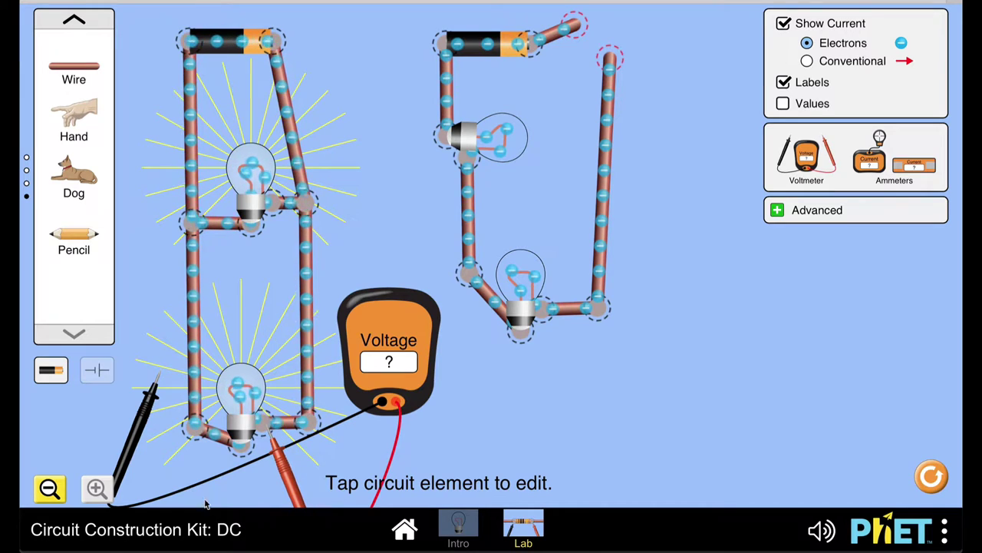
{"action": "left_click_drag", "start_coordinate": [137, 450], "coordinate": [218, 515]}
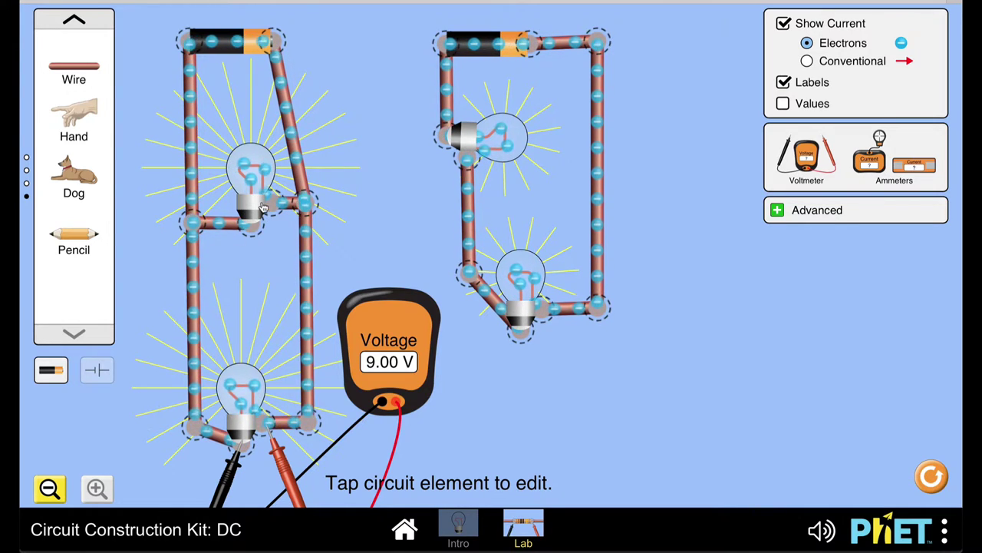
Swap the voltmeter for the probe ammeter on the wire beside the parallel circuit's battery, and check that battery's voltage setting.
{"action": "left_click_drag", "start_coordinate": [360, 339], "coordinate": [822, 101]}
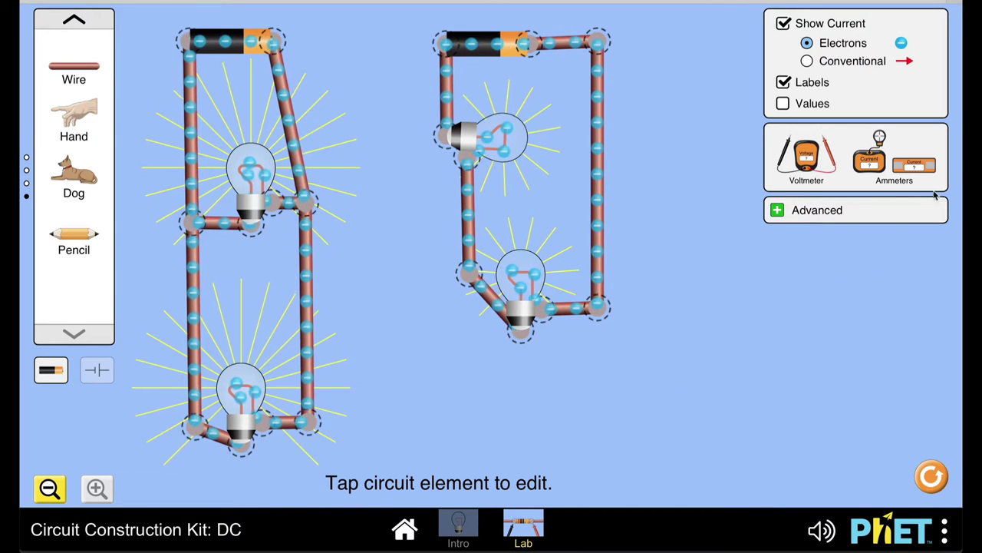
{"action": "left_click_drag", "start_coordinate": [872, 165], "coordinate": [188, 114]}
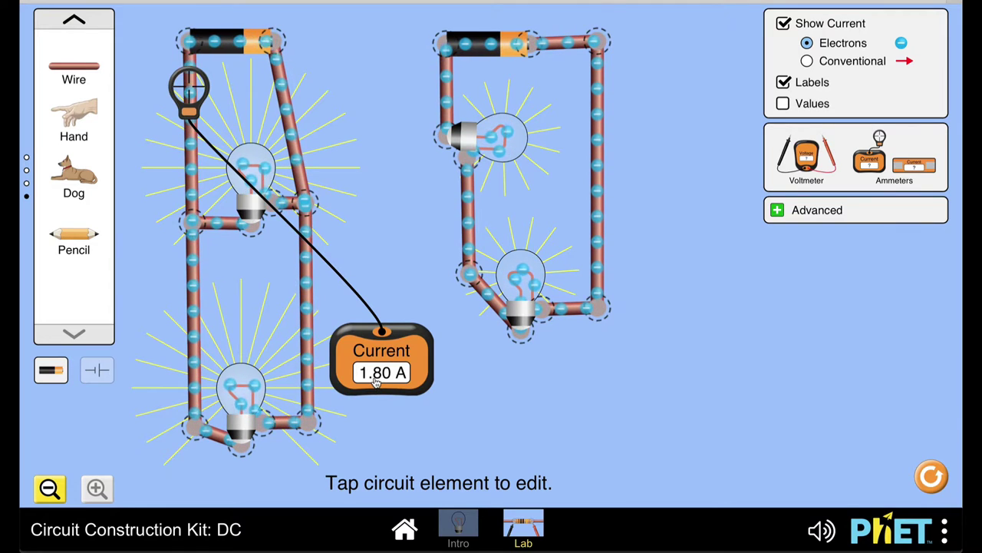
{"action": "left_click", "coordinate": [232, 38]}
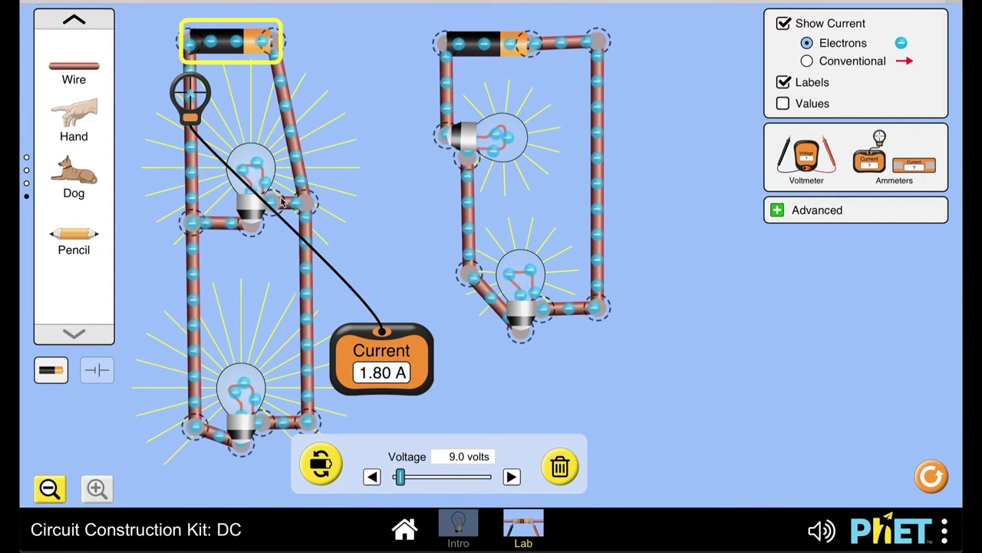
Measure the current in the wire between the series circuit's battery and upper bulb, and check the battery's voltage setting.
{"action": "left_click_drag", "start_coordinate": [190, 114], "coordinate": [445, 105]}
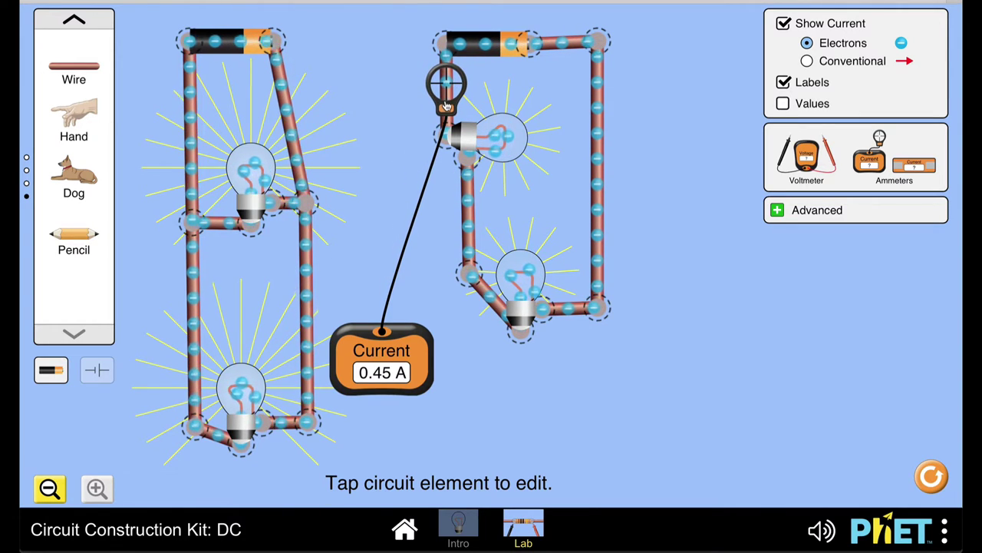
{"action": "left_click", "coordinate": [495, 39]}
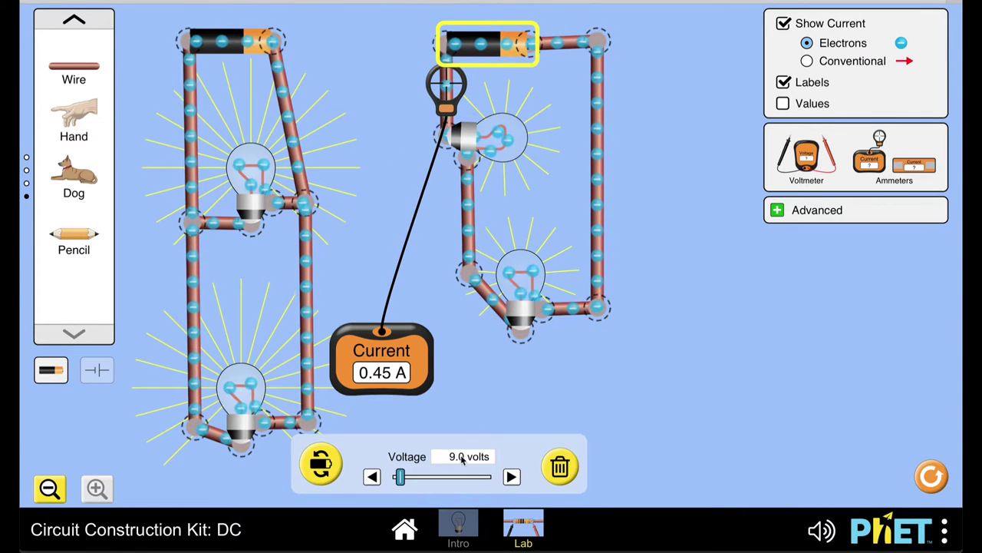
{"action": "left_click", "coordinate": [403, 162]}
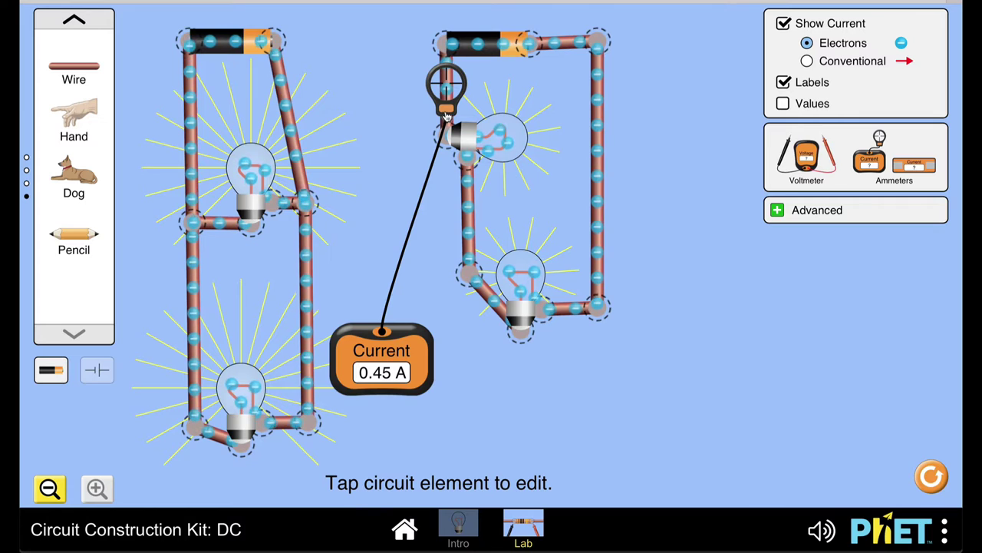
Measure the current in the parallel circuit's main wire and in its upper bulb branch, and take the ammeter sensor off the wire.
{"action": "left_click_drag", "start_coordinate": [448, 107], "coordinate": [191, 118]}
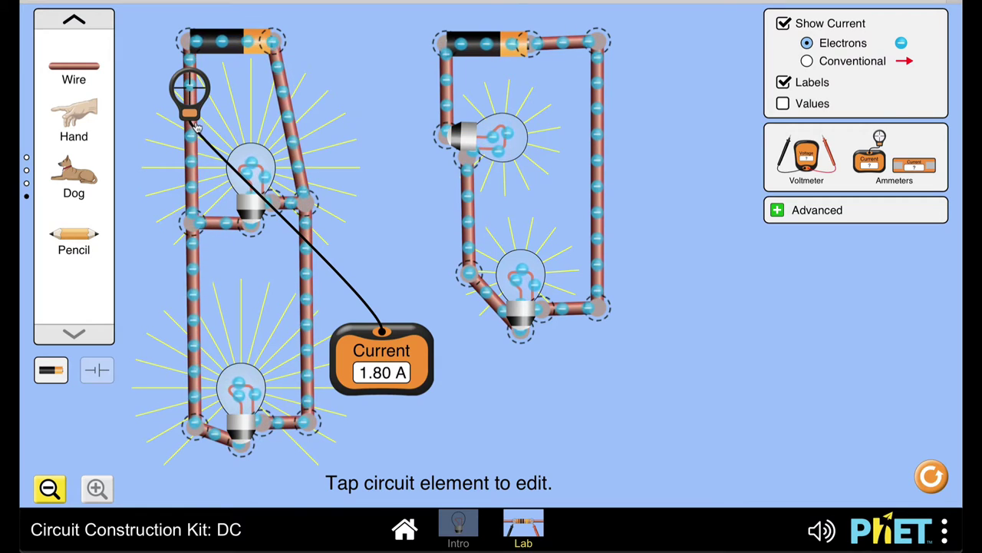
{"action": "left_click_drag", "start_coordinate": [195, 119], "coordinate": [227, 255]}
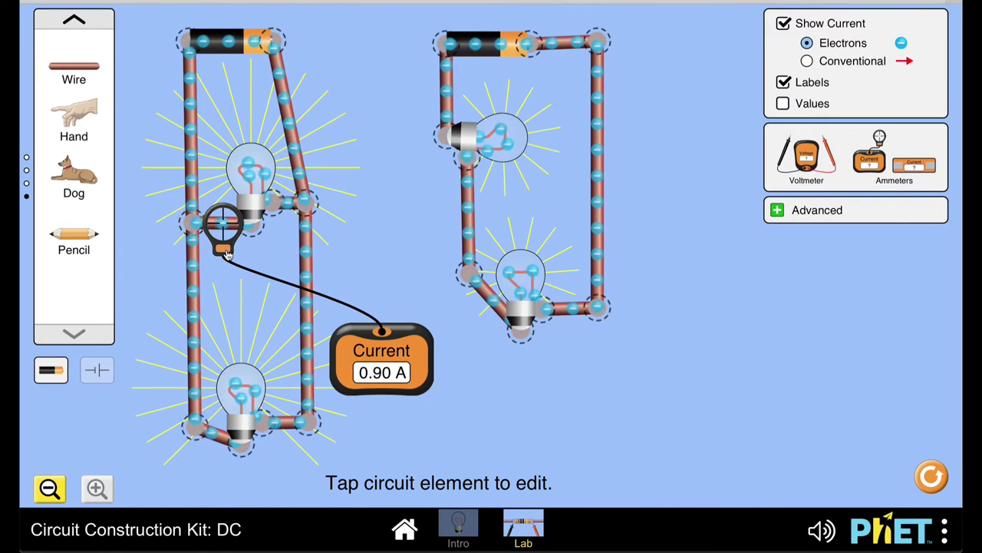
{"action": "mouse_move", "coordinate": [227, 255]}
{"action": "left_mouse_down"}
{"action": "mouse_move", "coordinate": [197, 115]}
{"action": "mouse_move", "coordinate": [224, 256]}
{"action": "left_mouse_up"}
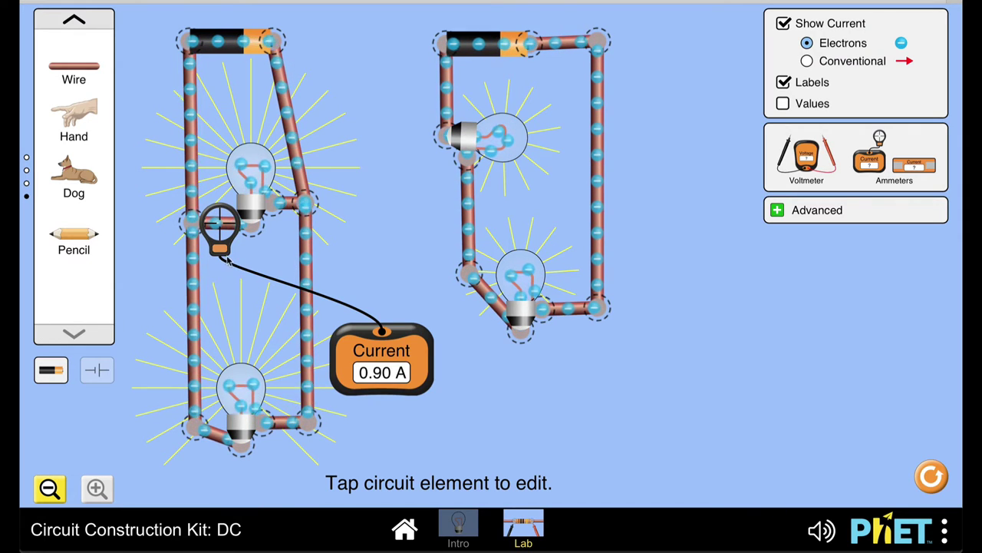
{"action": "left_click_drag", "start_coordinate": [222, 253], "coordinate": [408, 276]}
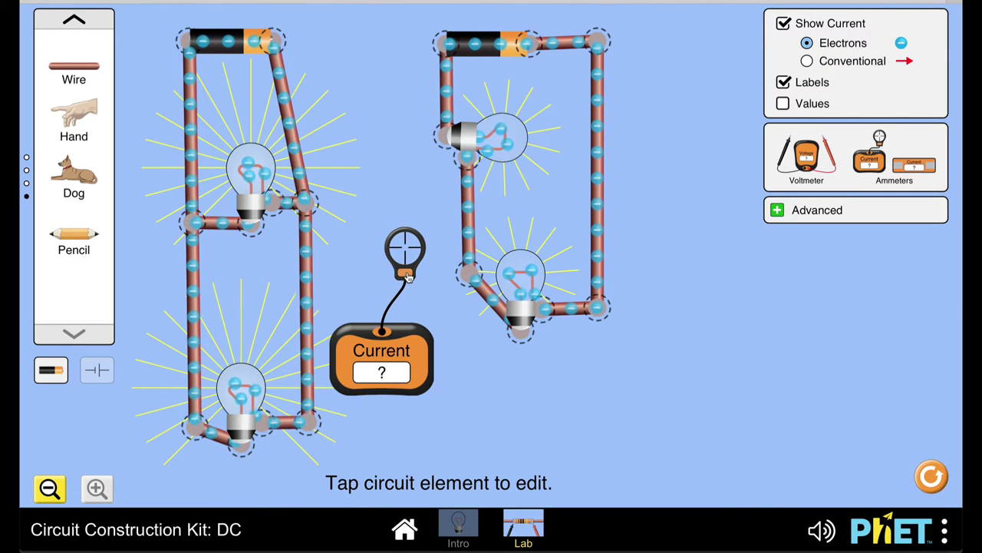
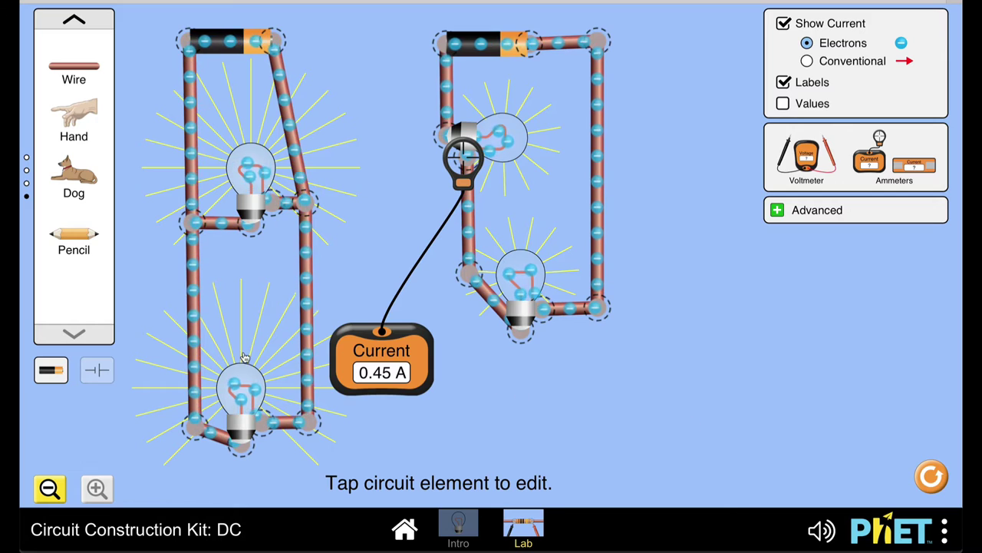
Split the upper corner junction opposite the battery in the series circuit and insert a pencil between the two separated wires.
{"action": "left_click_drag", "start_coordinate": [80, 245], "coordinate": [743, 238]}
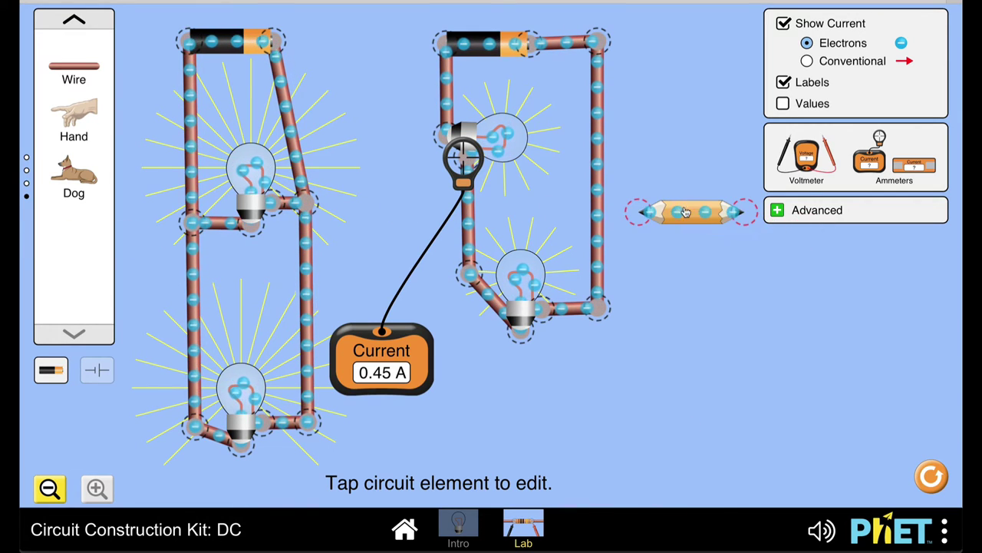
{"action": "left_click_drag", "start_coordinate": [687, 212], "coordinate": [676, 187]}
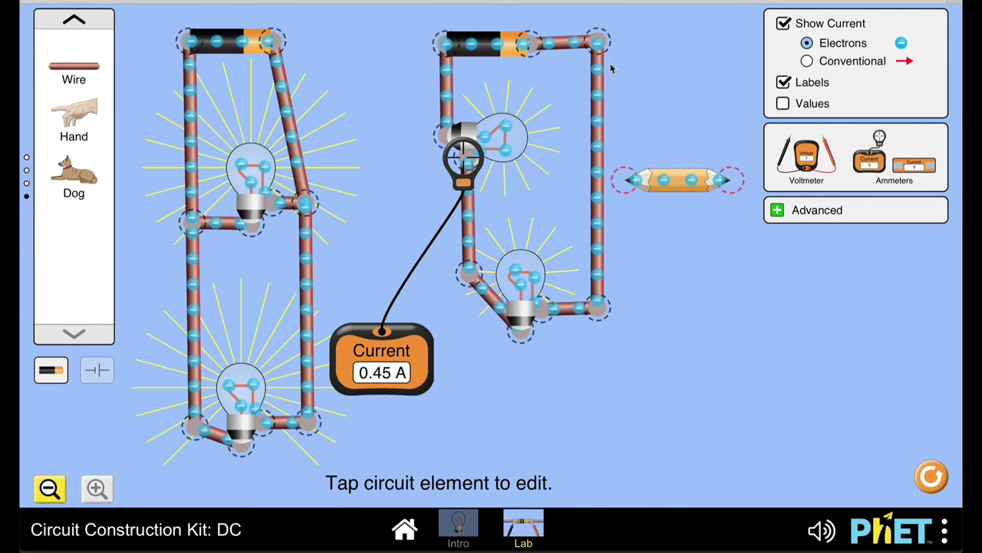
{"action": "left_click", "coordinate": [599, 41]}
{"action": "left_click", "coordinate": [636, 29]}
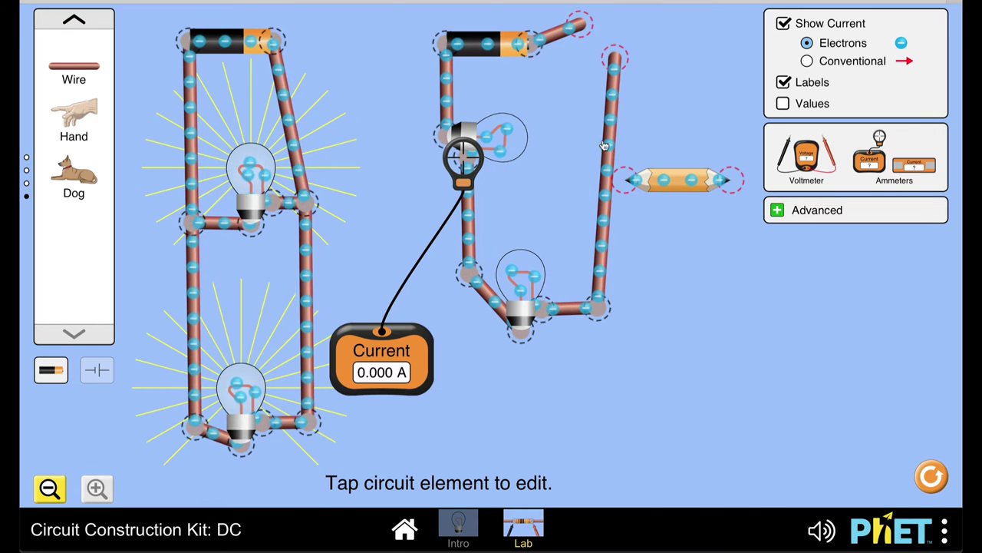
{"action": "mouse_move", "coordinate": [677, 180]}
{"action": "left_mouse_down"}
{"action": "mouse_move", "coordinate": [652, 26]}
{"action": "mouse_move", "coordinate": [594, 144]}
{"action": "left_mouse_up"}
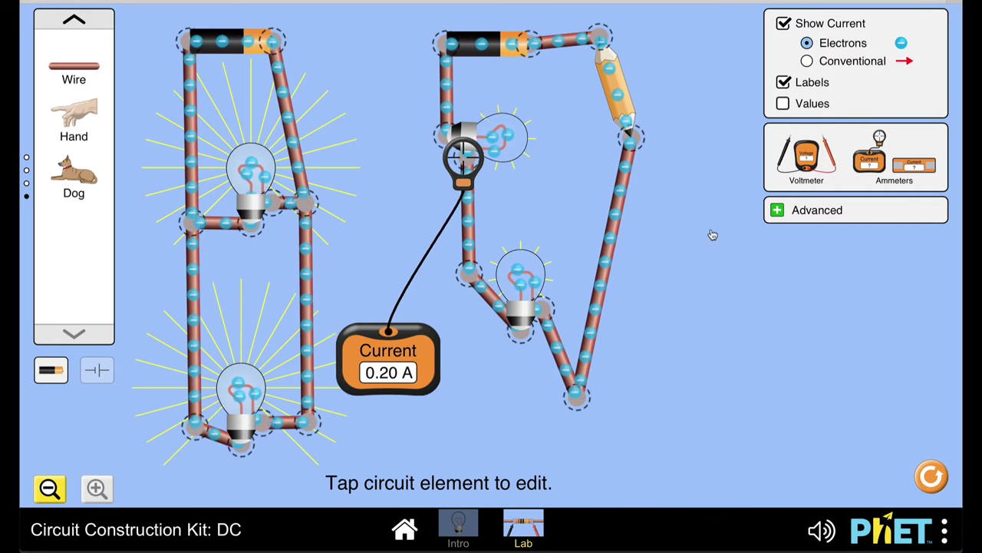
Swap the probe ammeter for the voltmeter and measure the voltage across the pencil in the series circuit.
{"action": "left_click_drag", "start_coordinate": [406, 363], "coordinate": [908, 156]}
{"action": "left_click_drag", "start_coordinate": [806, 158], "coordinate": [701, 387]}
{"action": "mouse_move", "coordinate": [645, 351]}
{"action": "left_mouse_down"}
{"action": "mouse_move", "coordinate": [547, 100]}
{"action": "mouse_move", "coordinate": [582, 100]}
{"action": "mouse_move", "coordinate": [585, 79]}
{"action": "mouse_move", "coordinate": [614, 191]}
{"action": "left_mouse_up"}
{"action": "left_click_drag", "start_coordinate": [787, 349], "coordinate": [623, 92]}
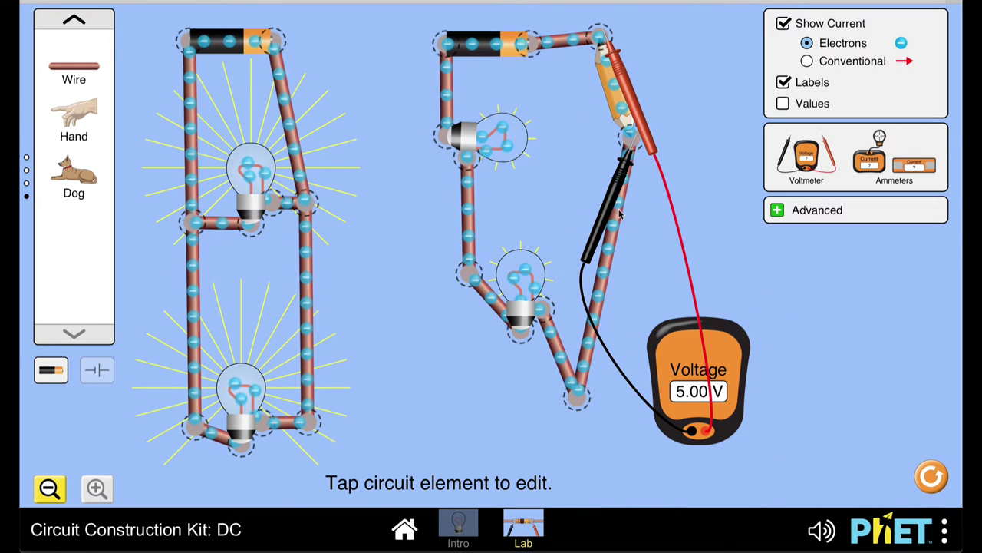
Measure the voltage across both series bulbs together and across the lower bulb alone, and check the series battery's voltage setting.
{"action": "left_click_drag", "start_coordinate": [603, 205], "coordinate": [415, 211]}
{"action": "left_click_drag", "start_coordinate": [614, 88], "coordinate": [569, 360]}
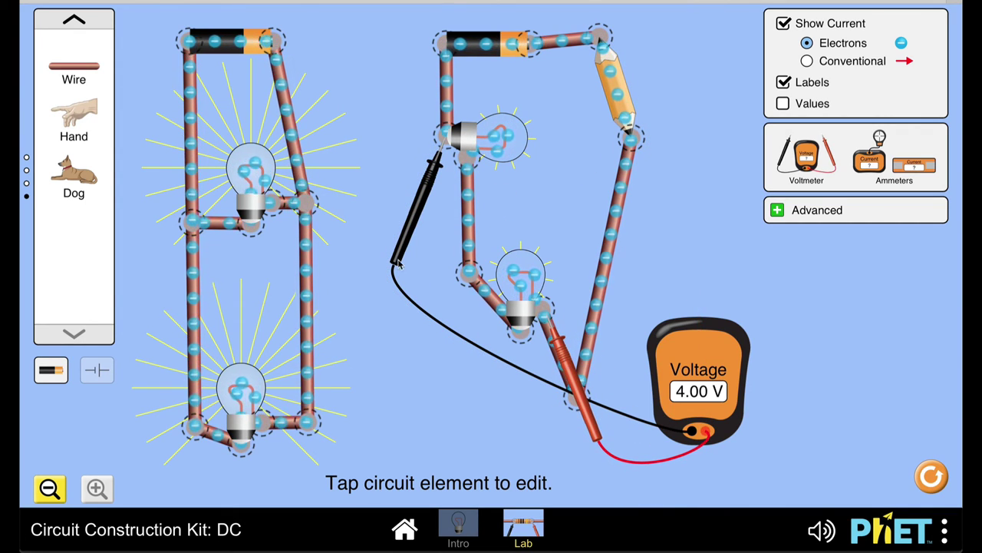
{"action": "left_click_drag", "start_coordinate": [407, 240], "coordinate": [485, 430]}
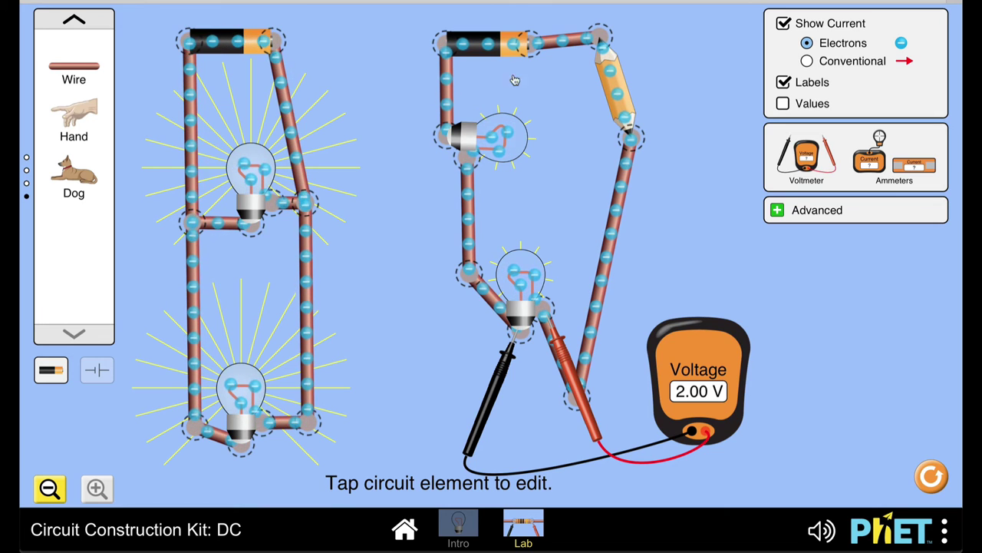
{"action": "left_click", "coordinate": [485, 49]}
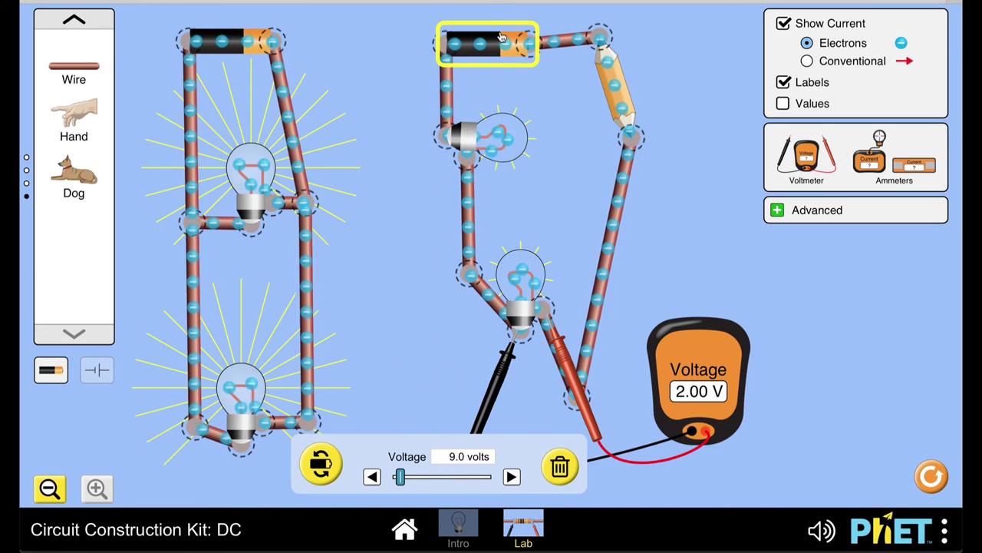
Show the set of circuit components containing the dollar bill, paper clip, coin and eraser.
{"action": "left_click", "coordinate": [76, 20]}
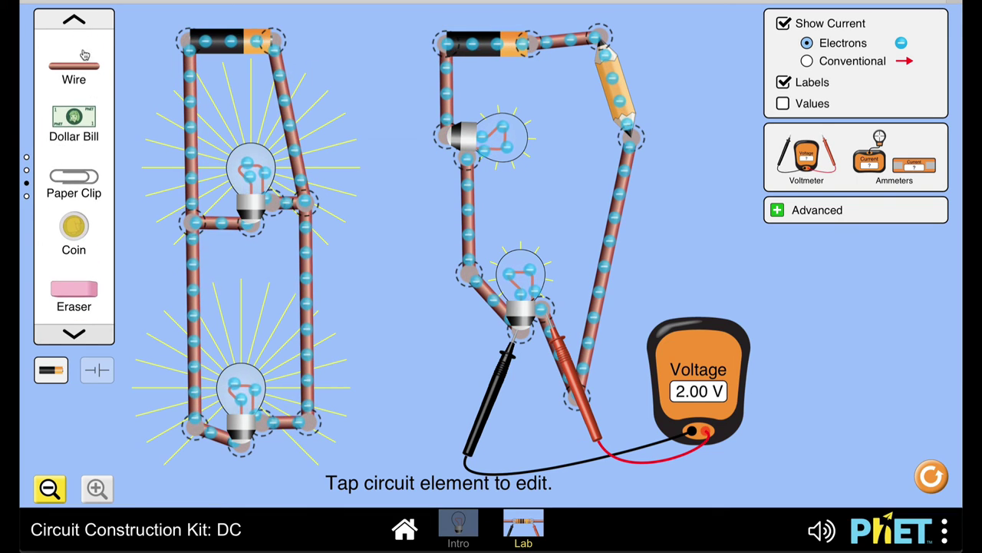